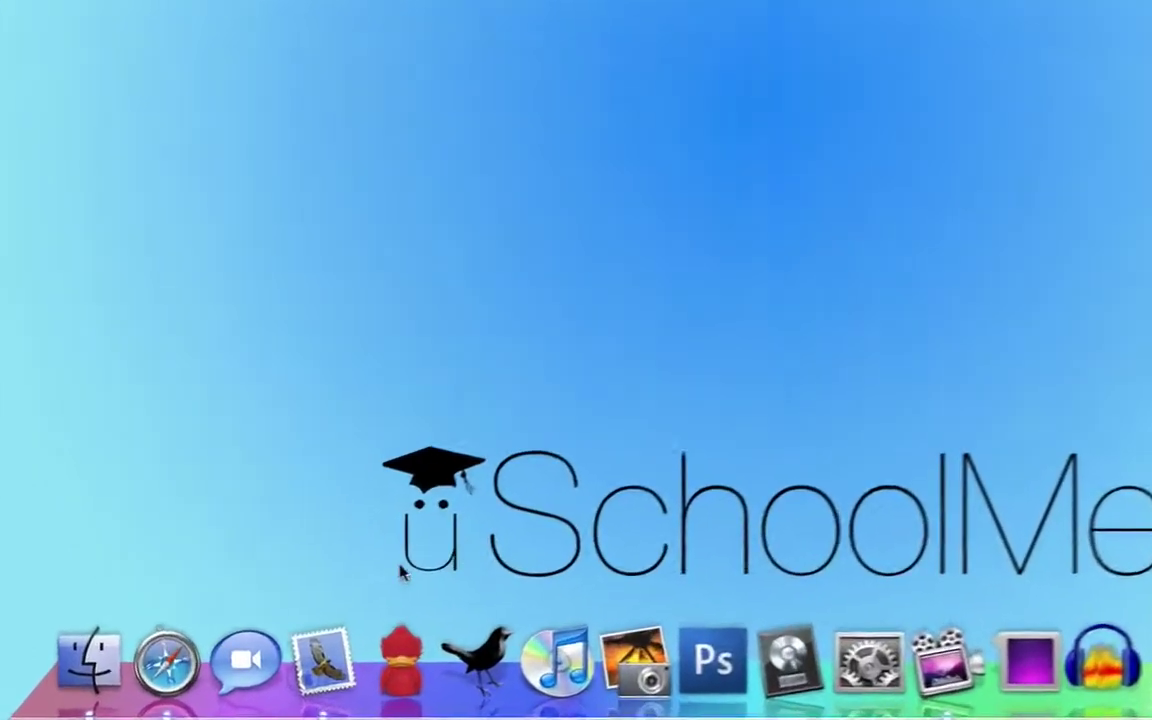
# - Launch Safari from the Dock to show the signed-in YouTube homepage
pyautogui.click(165, 652)
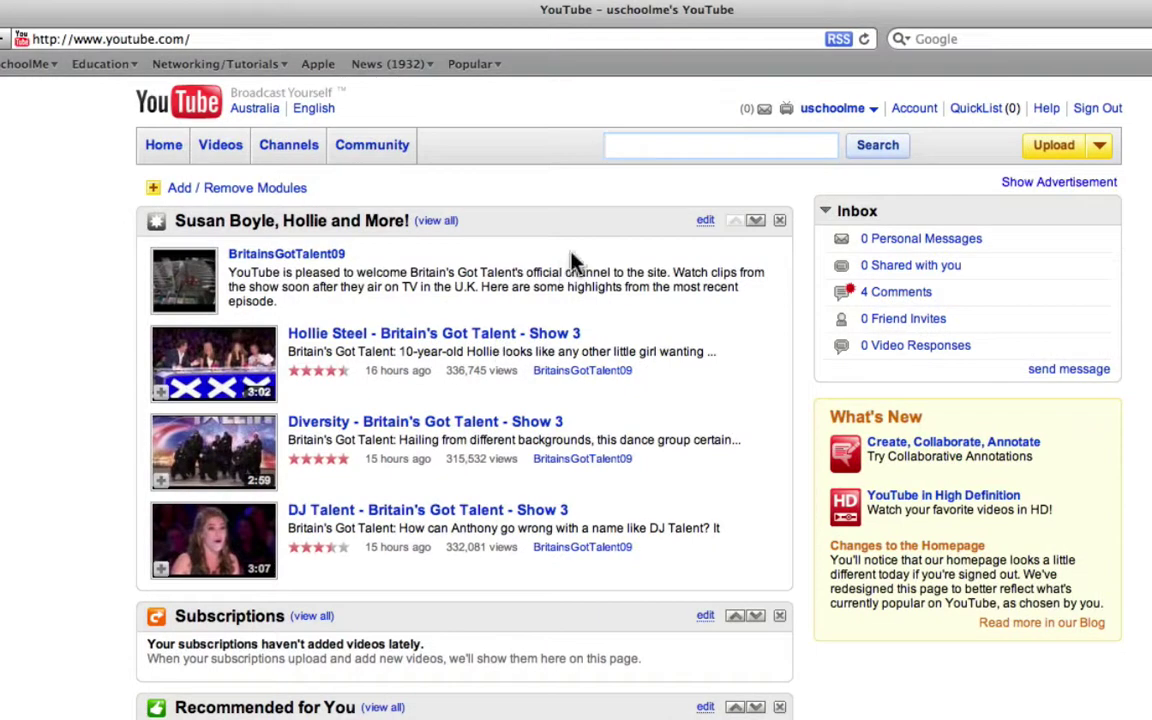
# - Go to the uSchoolme channel page from the account menu and scroll through it
pyautogui.click(835, 112)
pyautogui.click(832, 110)
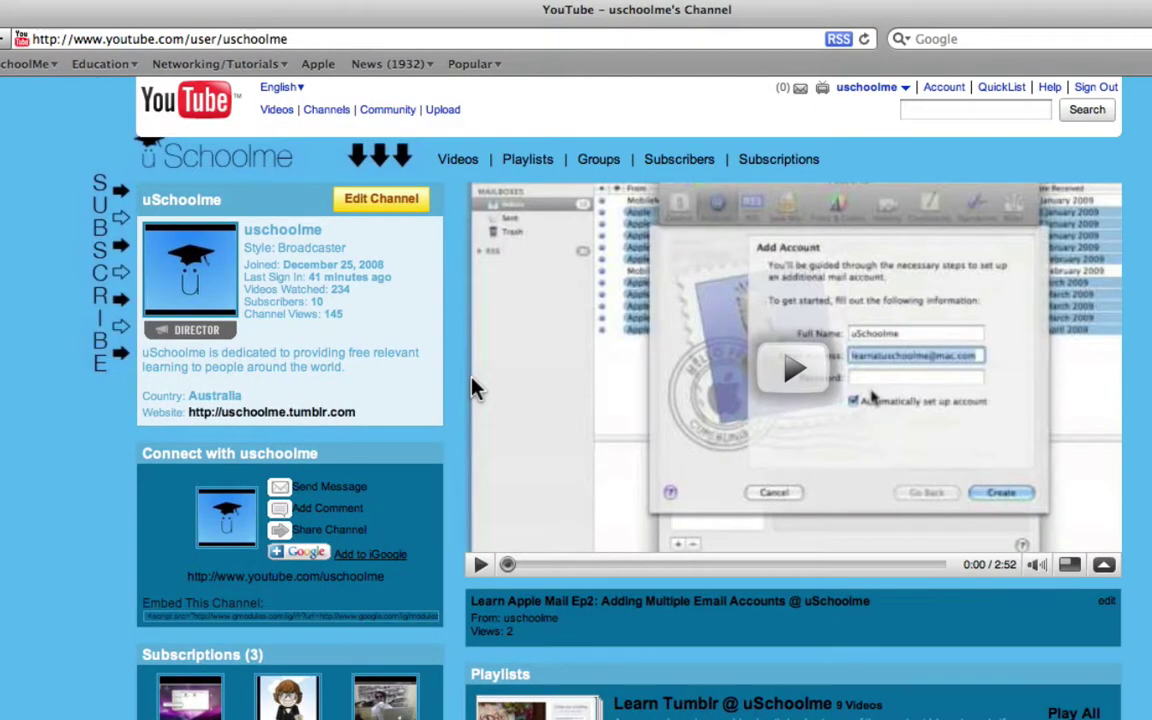
pyautogui.scroll(-10, 475, 388)
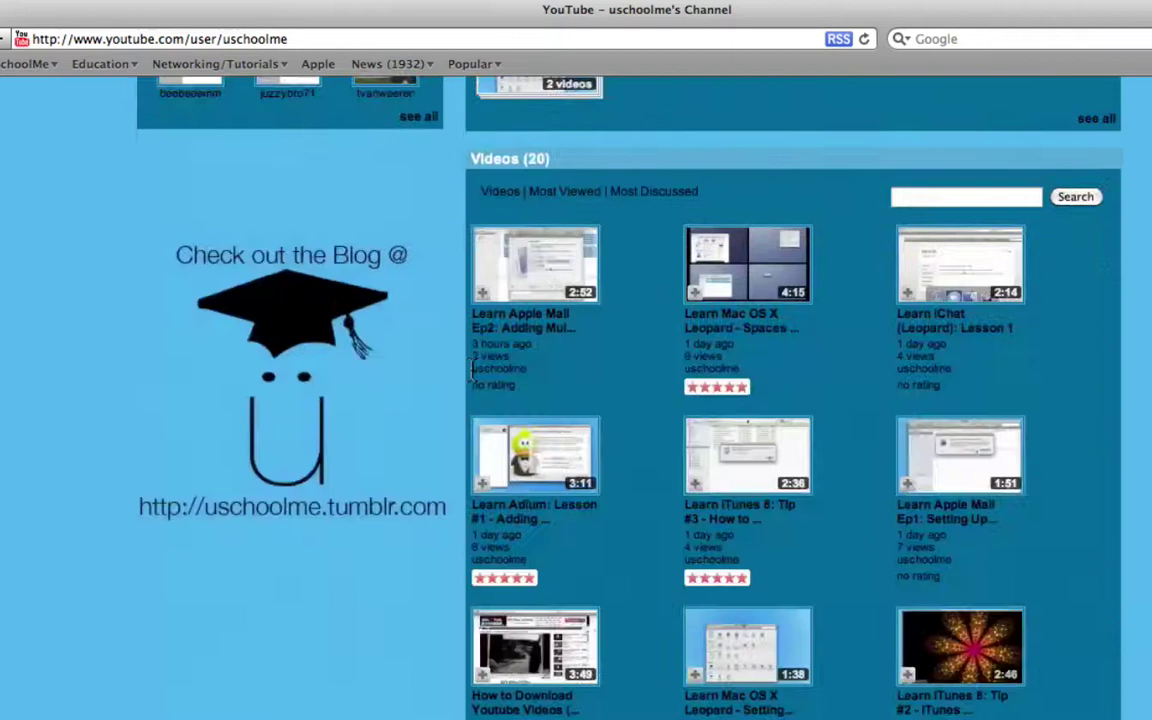
pyautogui.scroll(-3, 474, 370)
pyautogui.scroll(12, 474, 370)
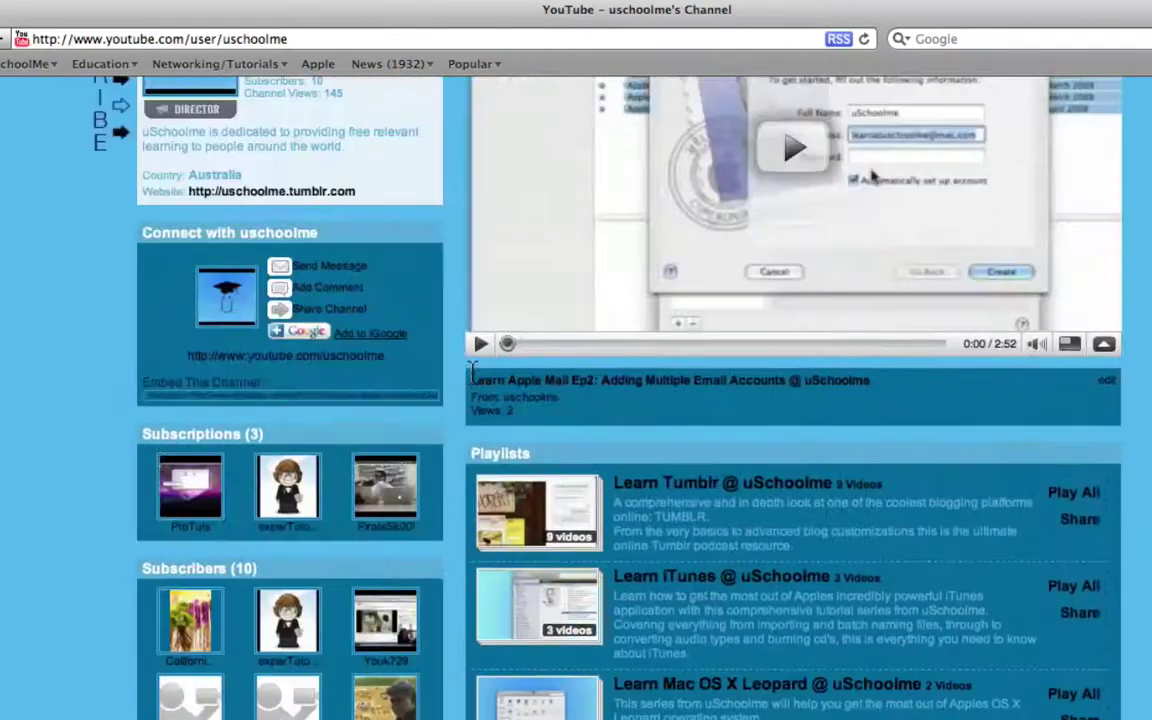
pyautogui.scroll(3, 474, 375)
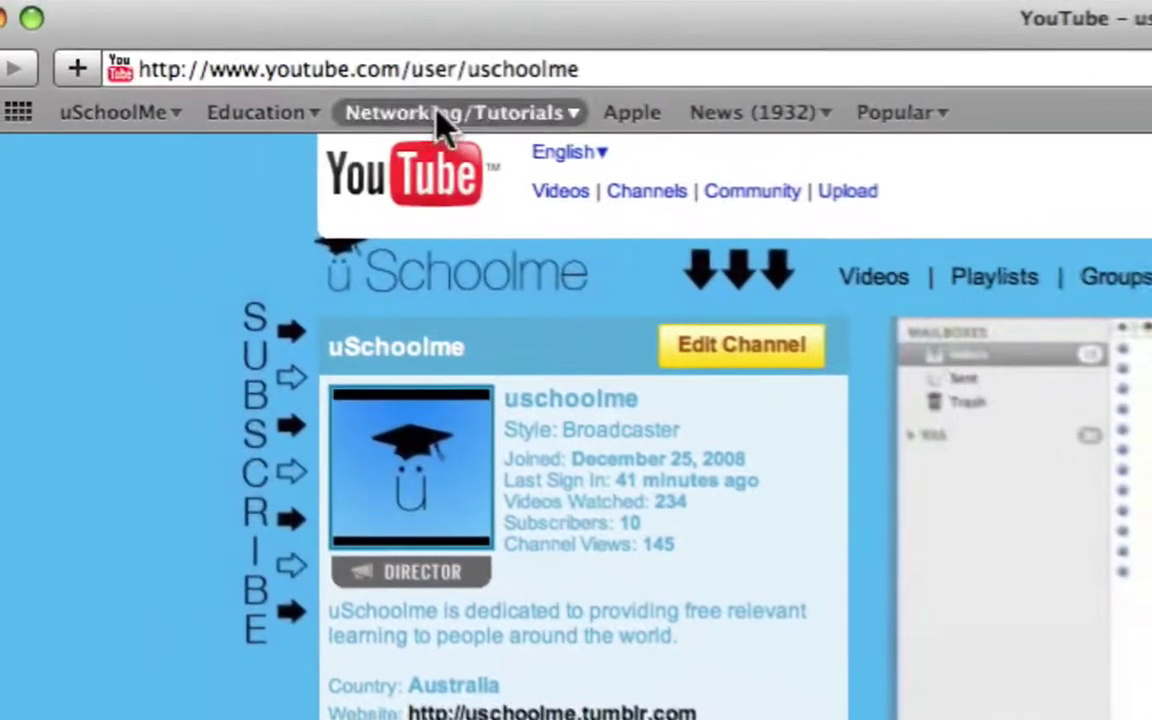
# - Replace 'user/uschoolme' in the address with 'super_seekrit' and load youtube.com/super_seekrit
pyautogui.moveTo(413, 69); pyautogui.dragTo(643, 77)
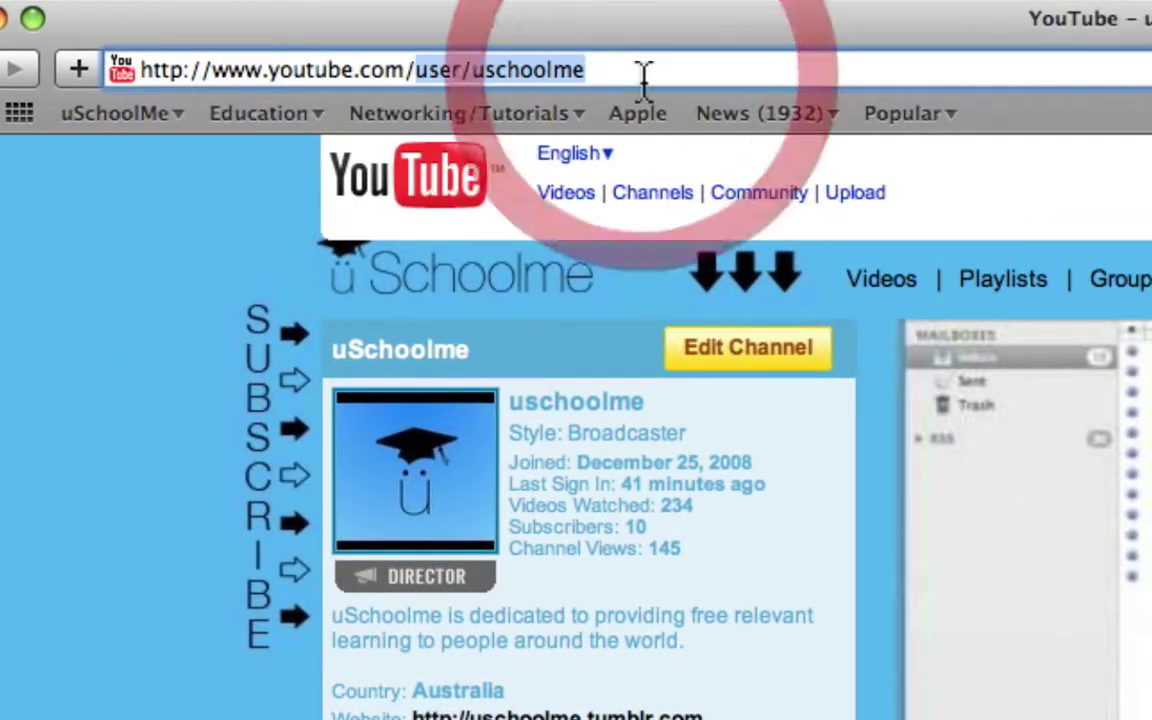
pyautogui.press('BackSpace')
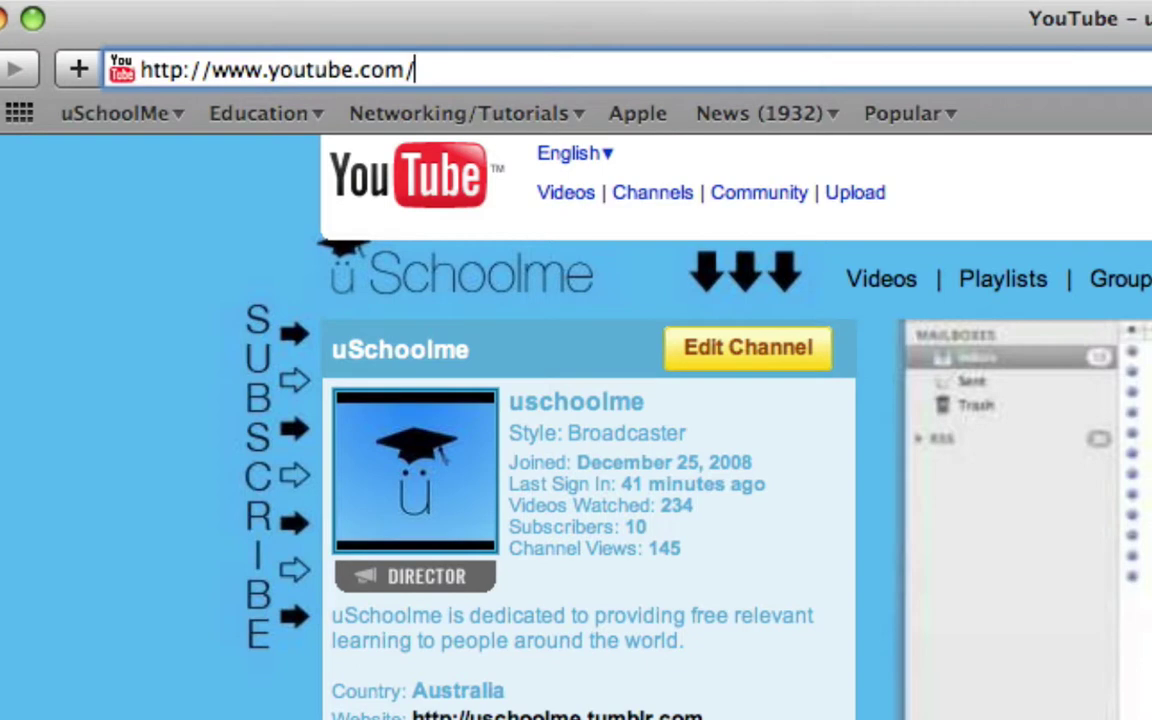
pyautogui.write('super_seekrit')
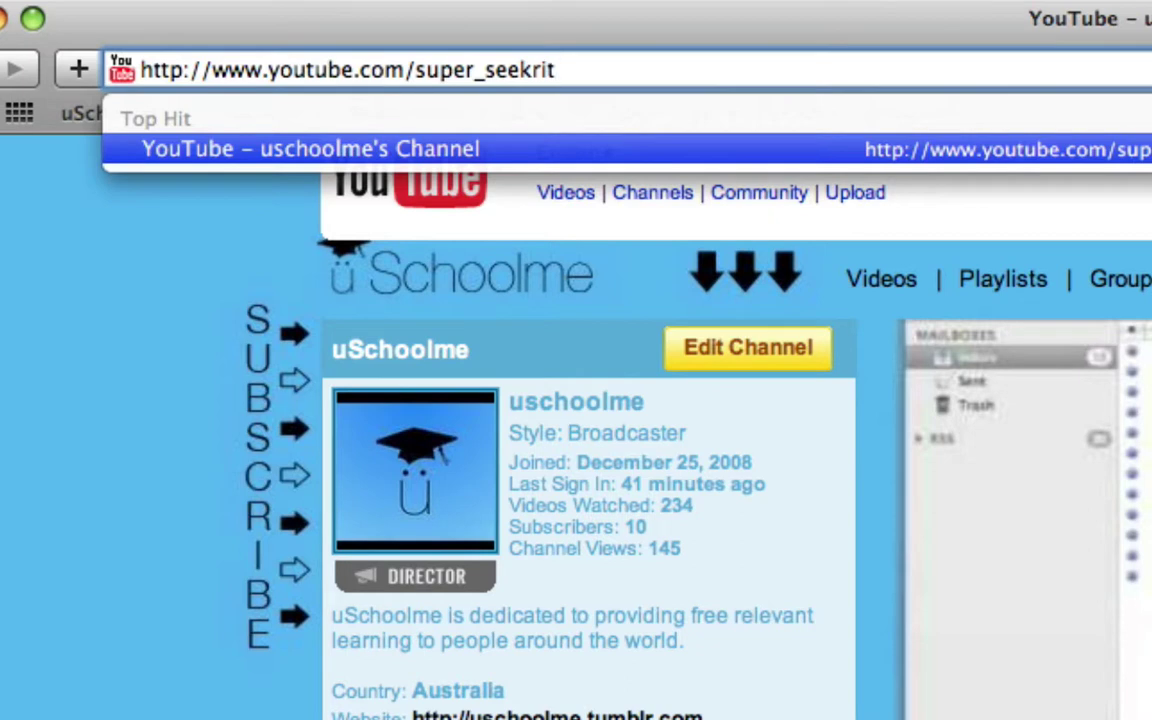
pyautogui.press('Return')
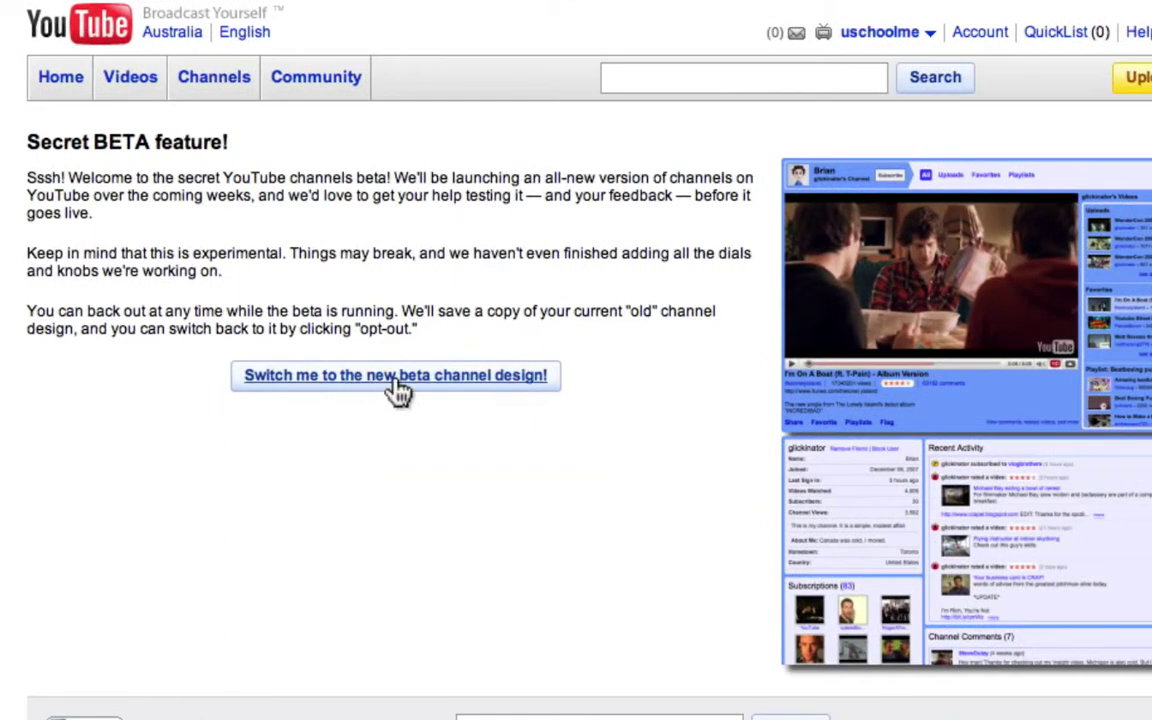
# - Switch uSchoolme to the new beta channel design and accept the welcome message
pyautogui.click(403, 383)
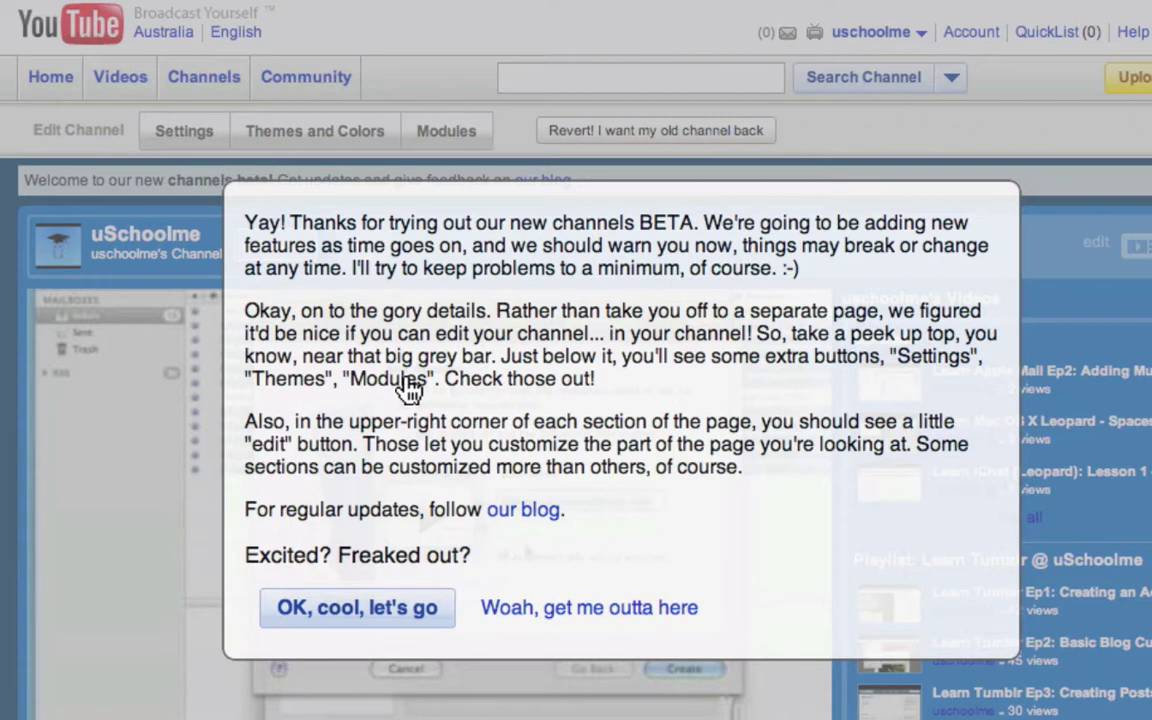
pyautogui.click(365, 608)
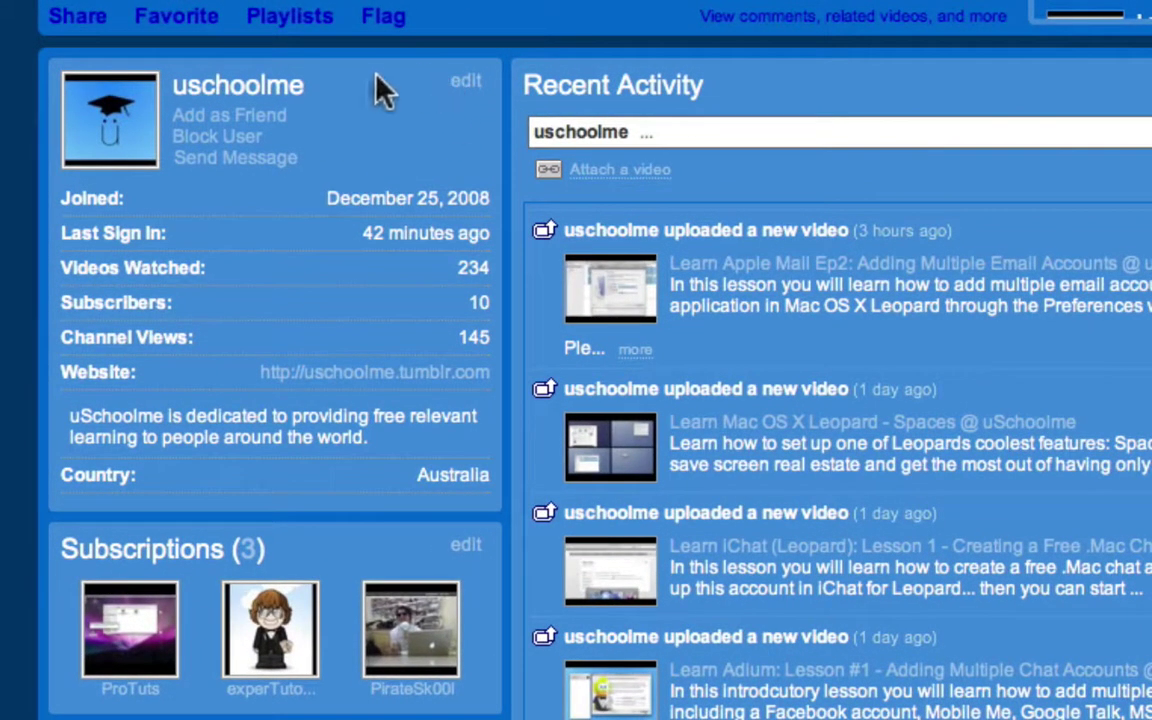
# - Edit the channel profile, enter Podcaster as the Occupation, and save the changes
pyautogui.click(466, 82)
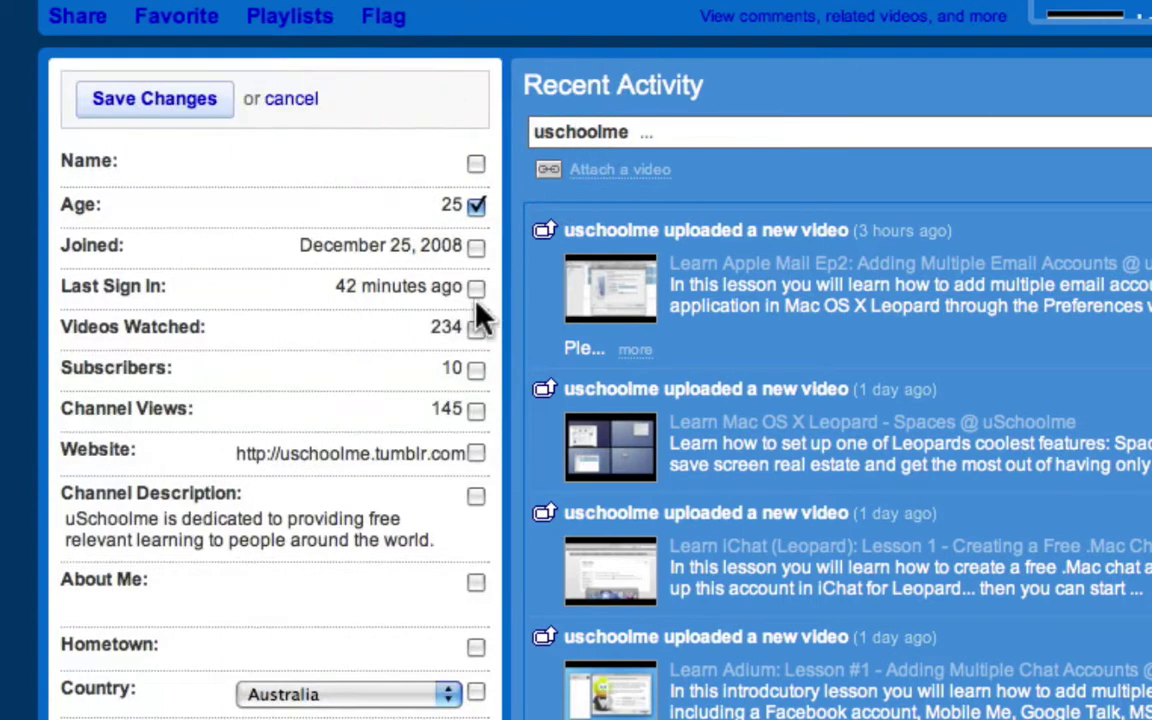
pyautogui.scroll(-5, 347, 470)
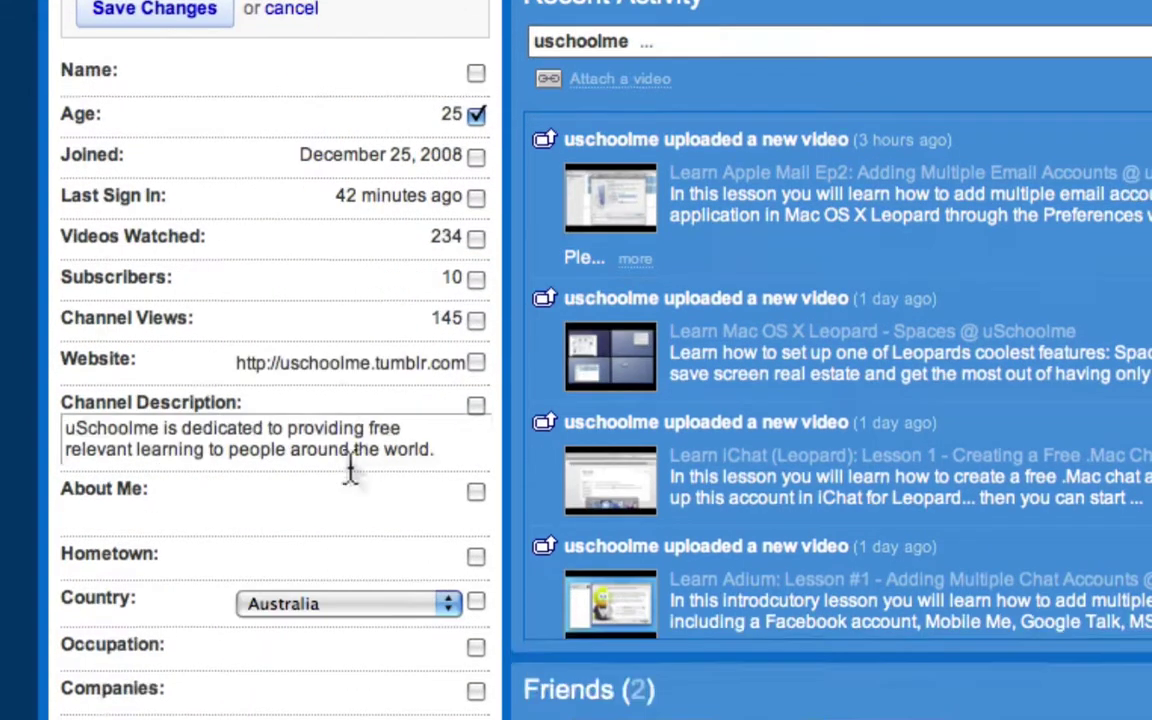
pyautogui.scroll(-1, 357, 447)
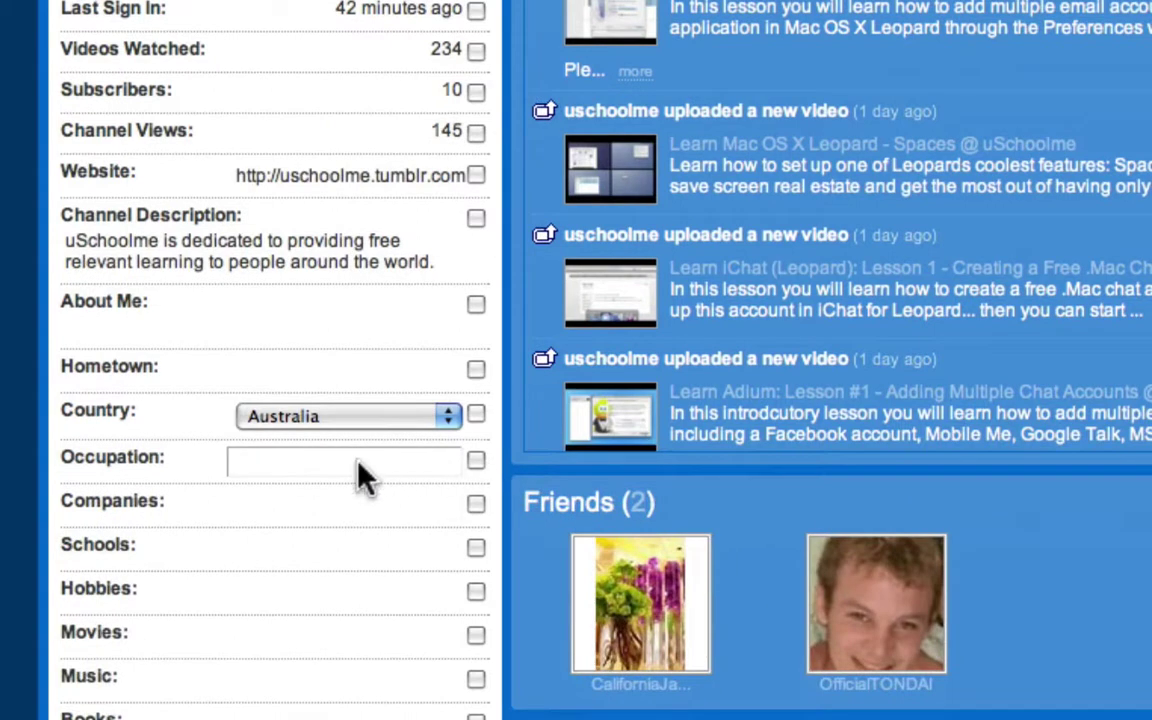
pyautogui.click(358, 465)
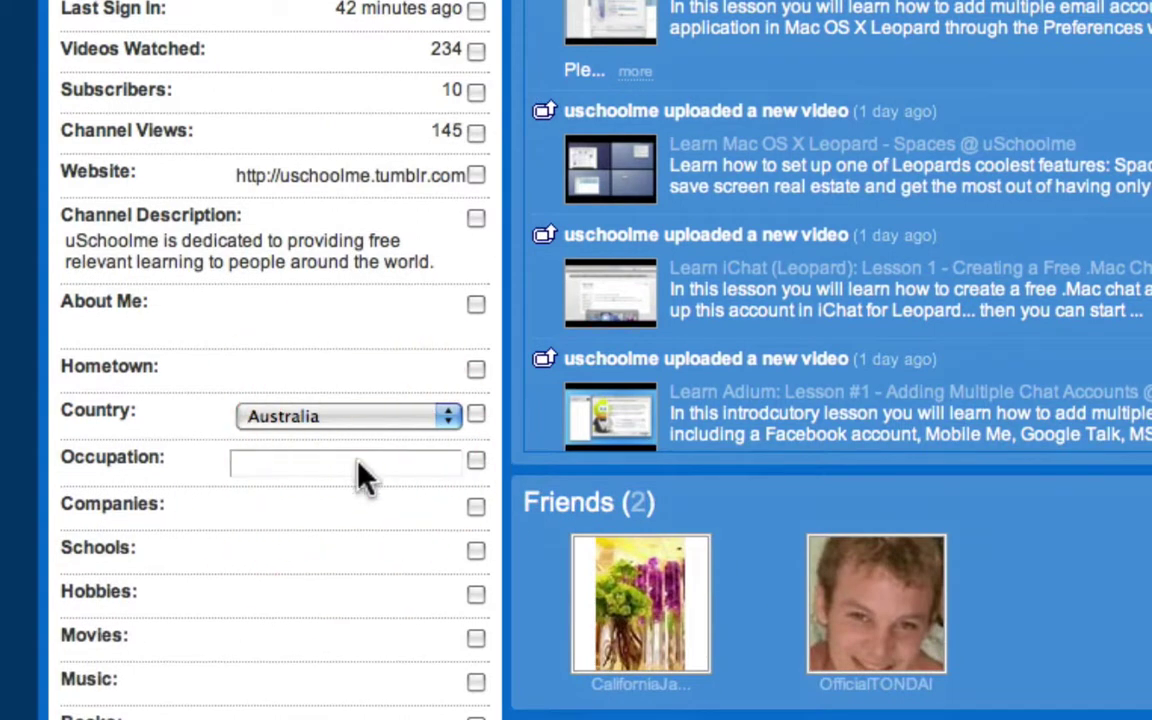
pyautogui.write('Podcaster')
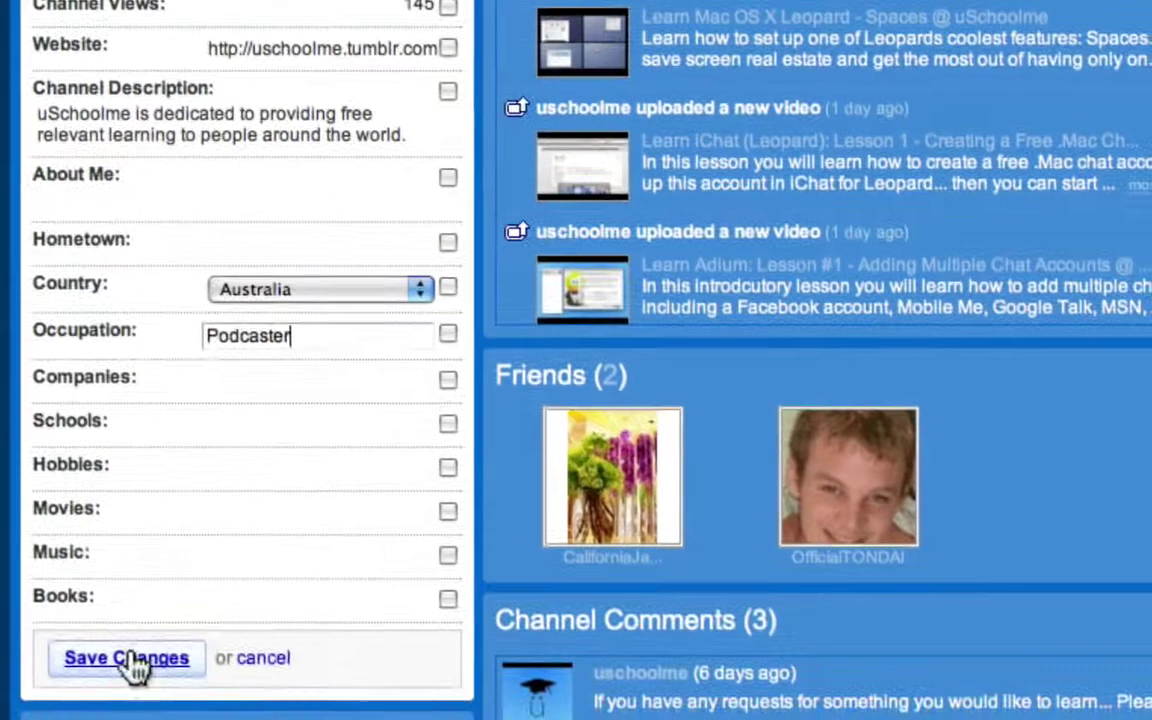
pyautogui.click(132, 655)
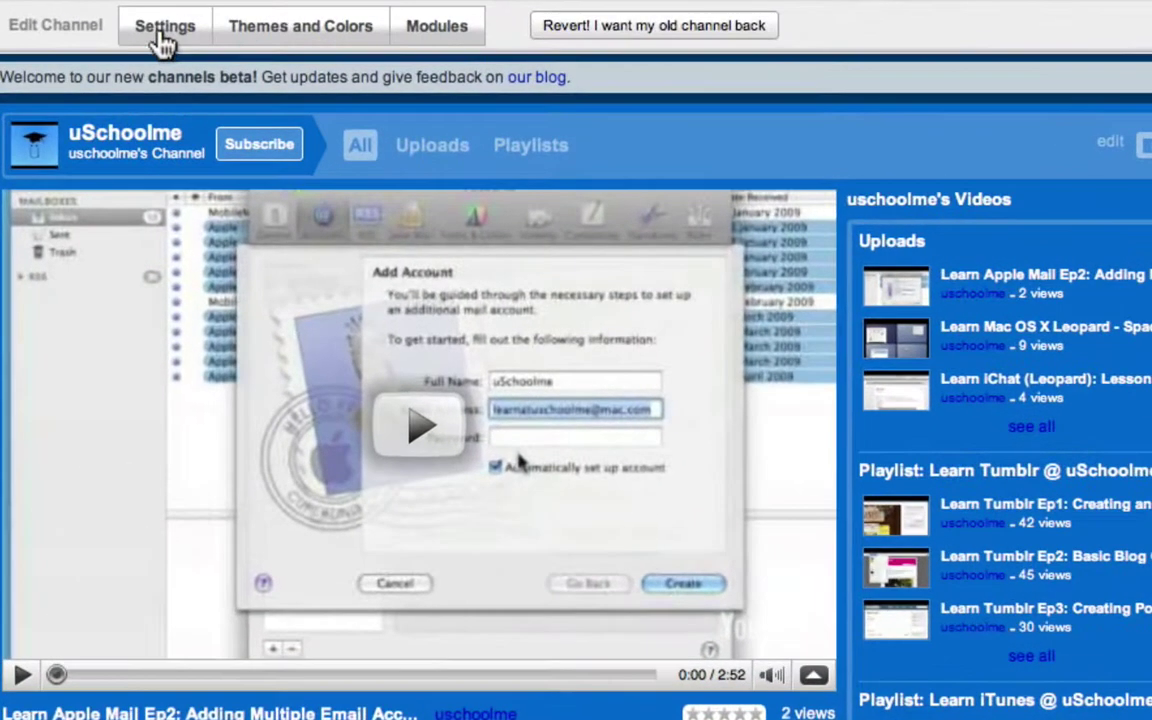
# - In Themes and Colors, try Bugbelly, choose Blue, and reveal advanced options (Arial, #003366)
pyautogui.click(163, 40)
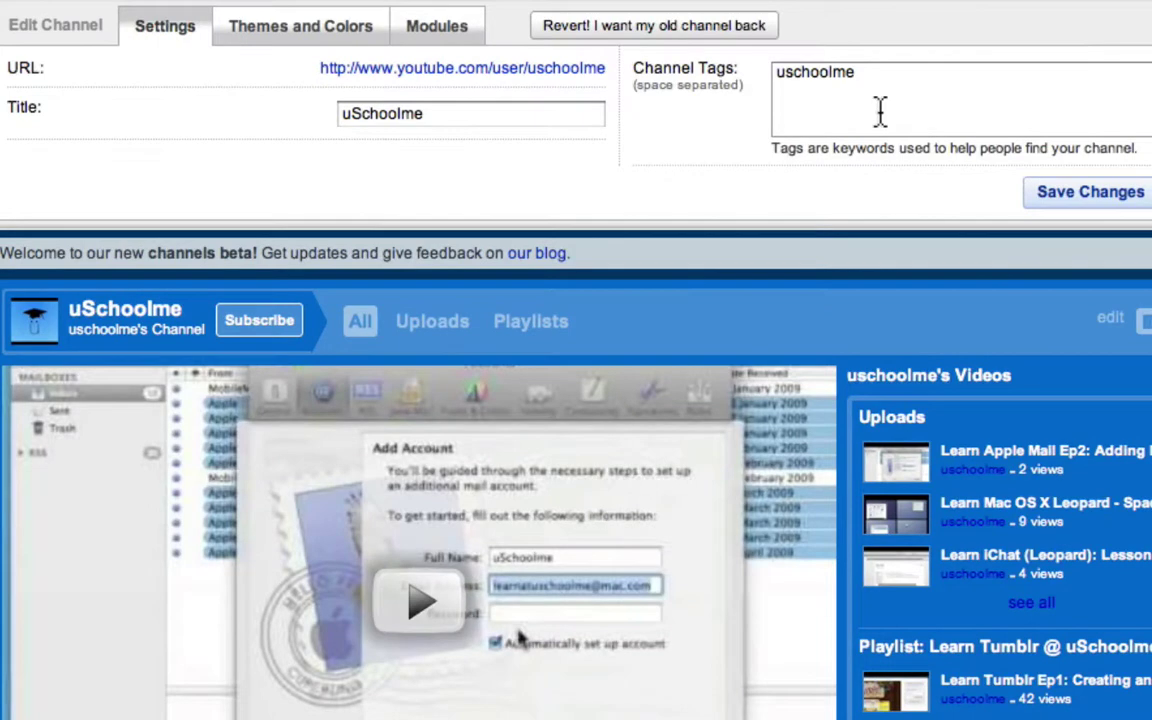
pyautogui.click(358, 30)
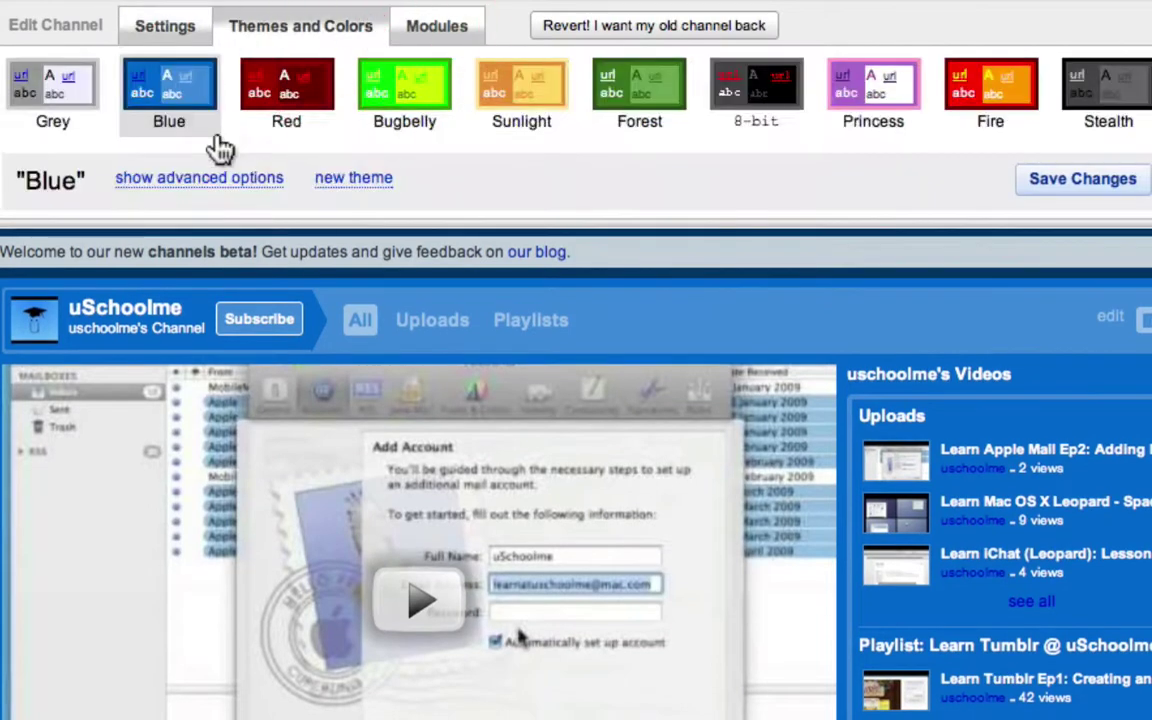
pyautogui.click(398, 92)
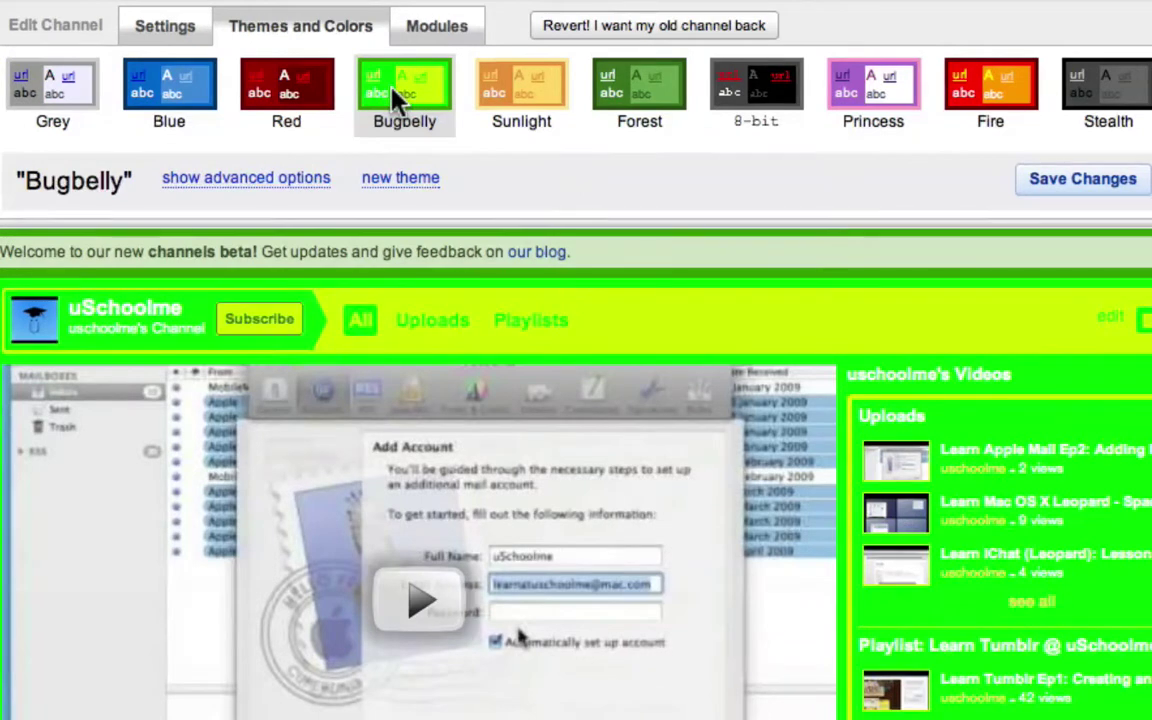
pyautogui.click(188, 100)
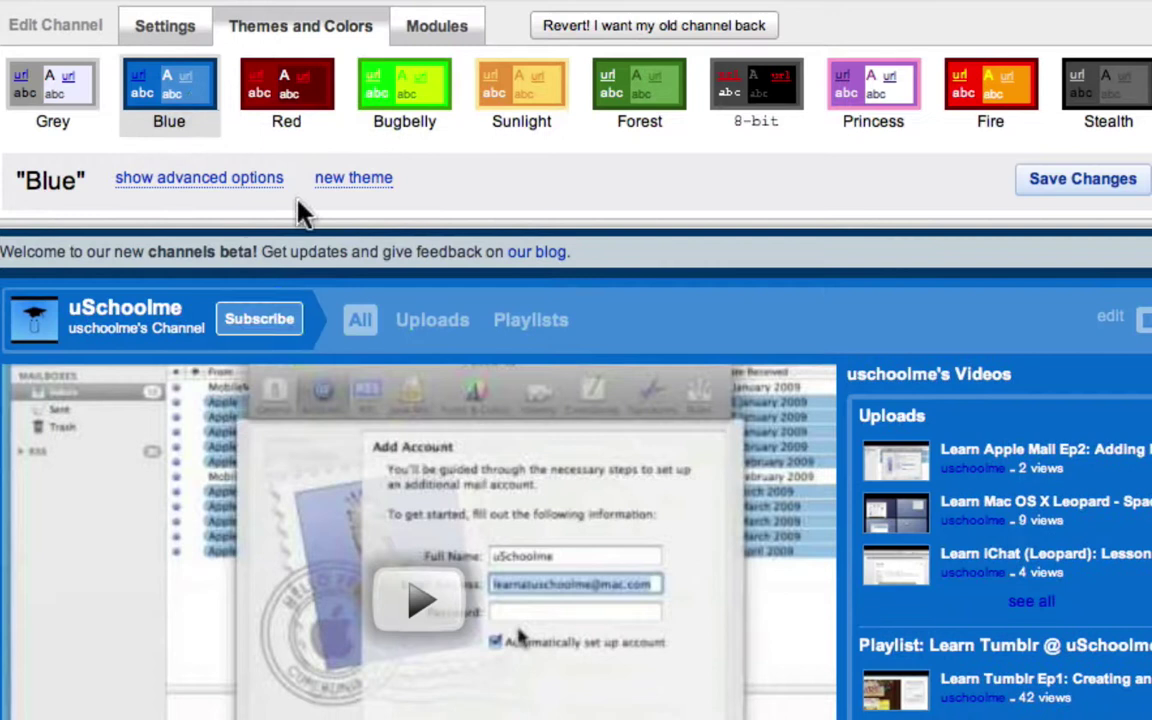
pyautogui.click(237, 184)
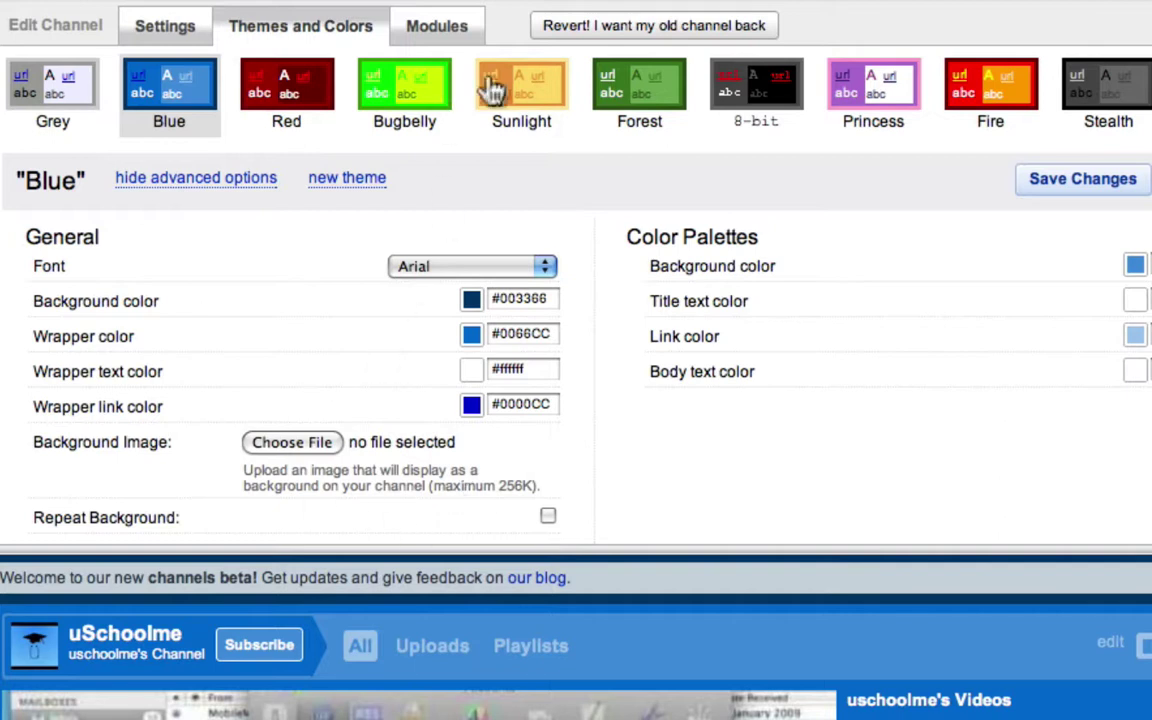
# - Save the Blue theme, untick the Friends module, save, and close the Edit Channel panel
pyautogui.click(1093, 180)
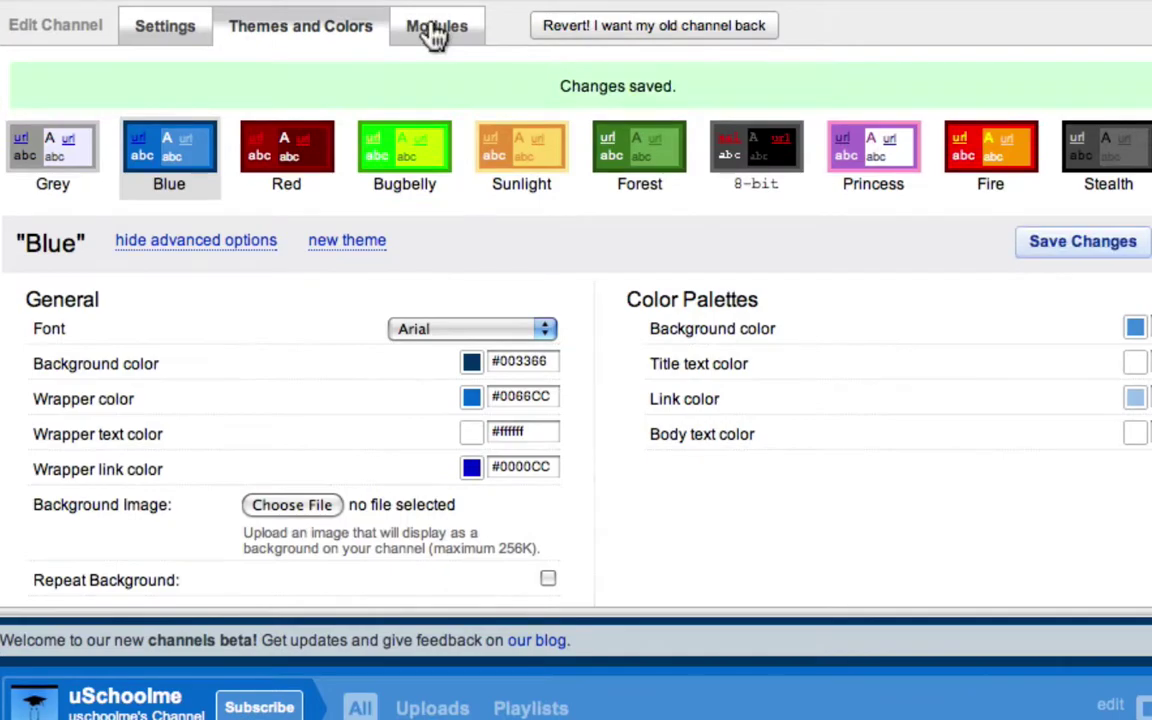
pyautogui.click(433, 30)
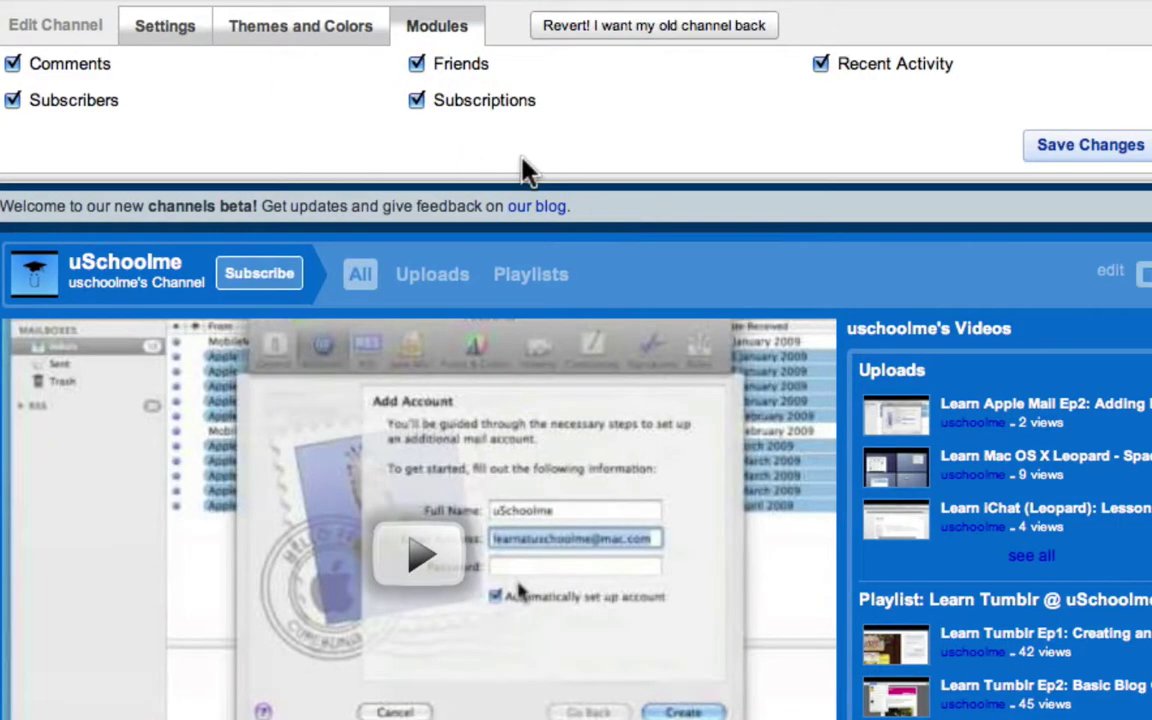
pyautogui.click(416, 64)
pyautogui.click(1064, 146)
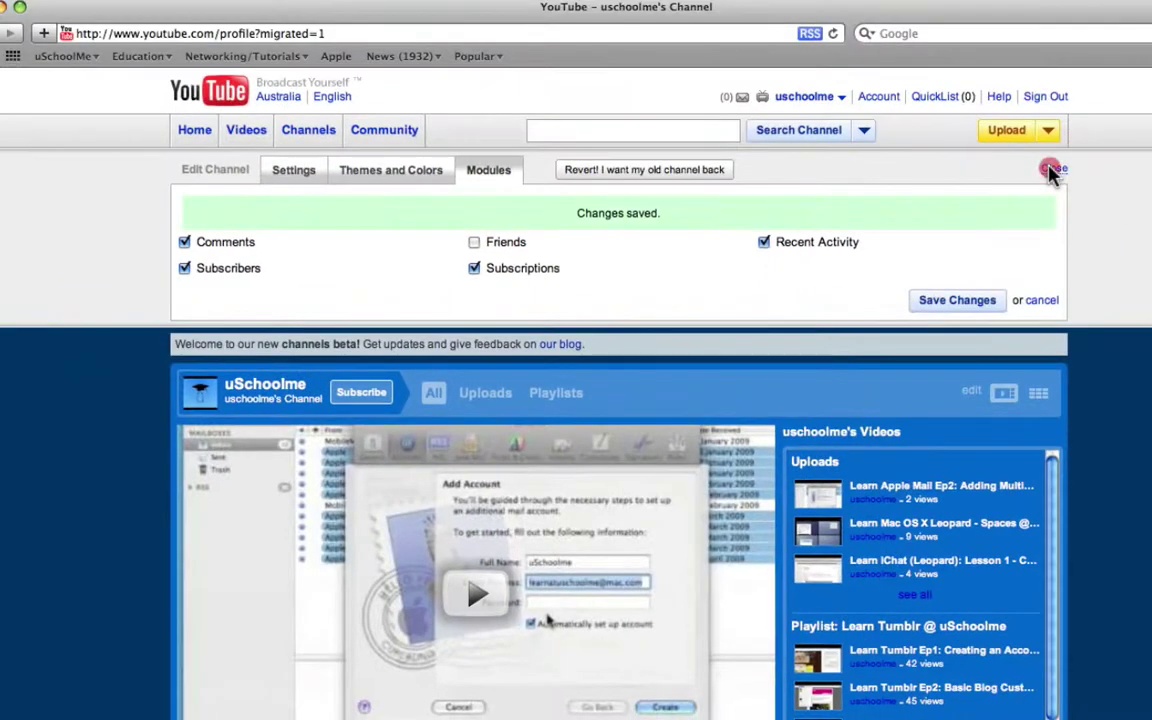
pyautogui.click(1052, 170)
# - Scroll the beta channel page and open the channel's Uploads list
pyautogui.scroll(-5, 1134, 391)
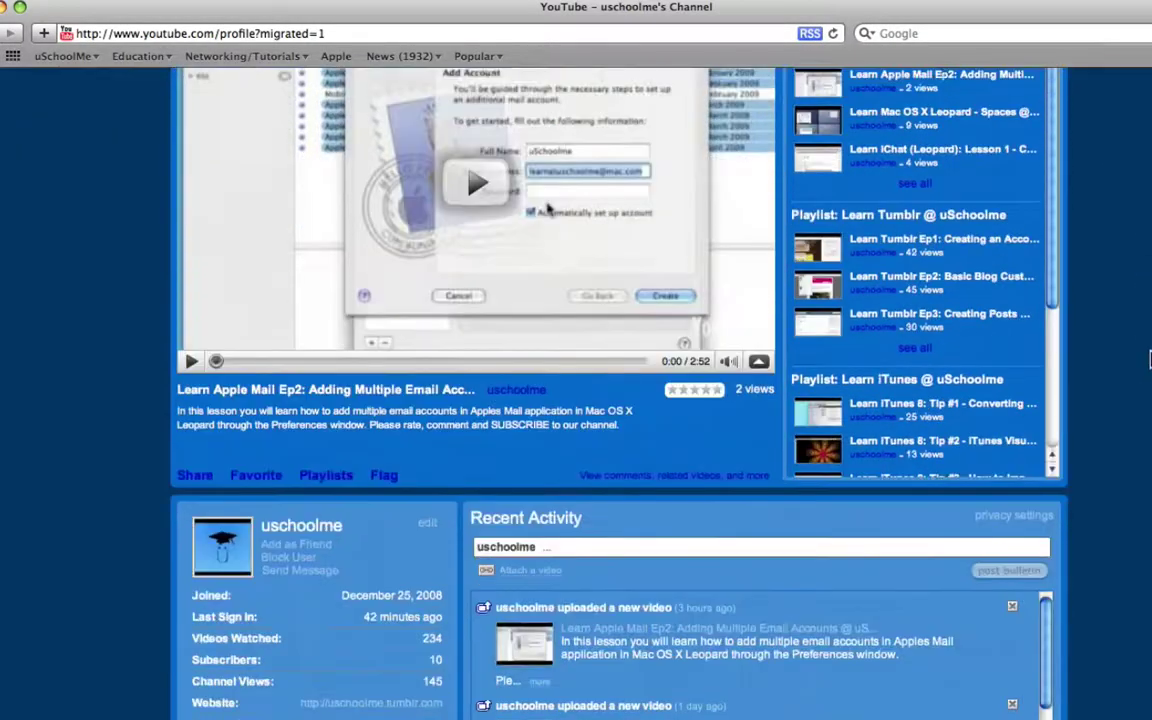
pyautogui.scroll(-8, 1150, 362)
pyautogui.scroll(5, 1150, 362)
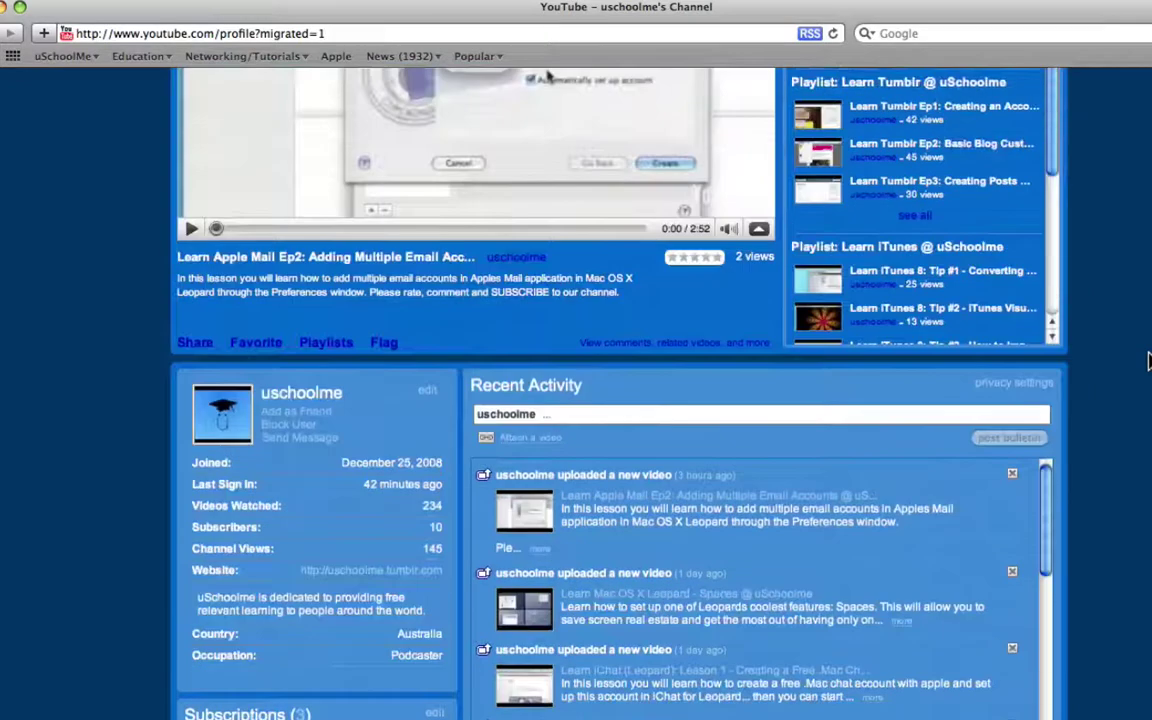
pyautogui.scroll(10, 1148, 362)
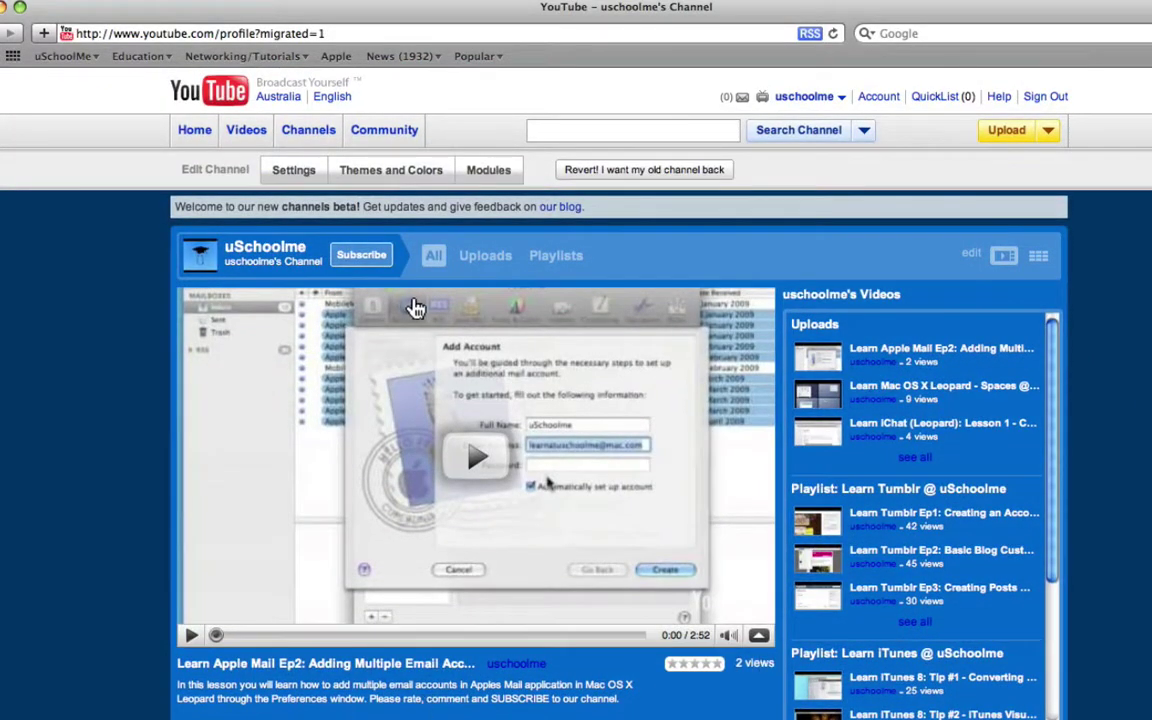
pyautogui.click(486, 258)
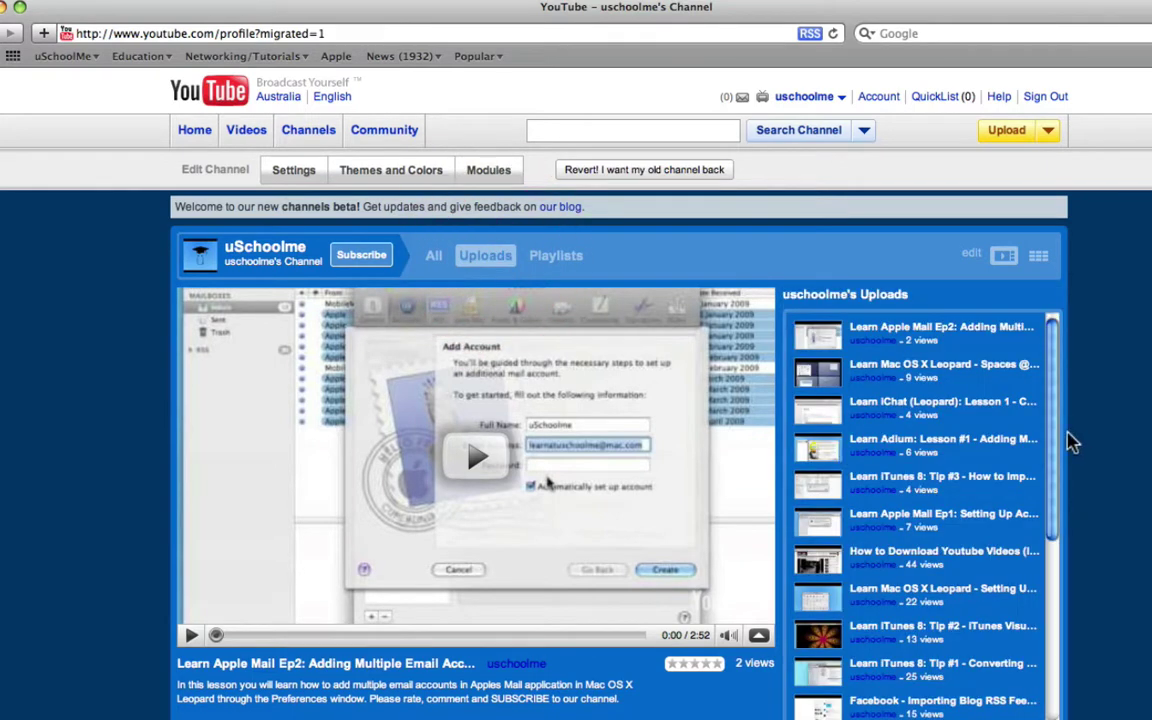
pyautogui.moveTo(1052, 420); pyautogui.dragTo(1068, 612)
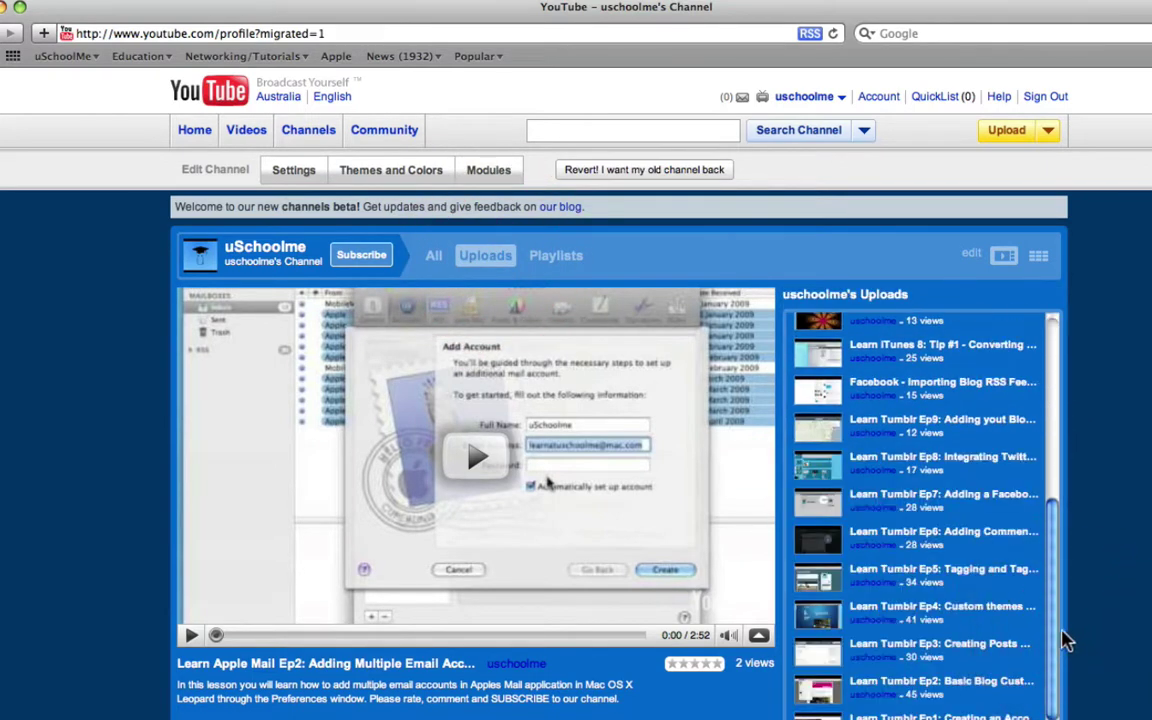
pyautogui.scroll(5, 946, 465)
pyautogui.click(918, 383)
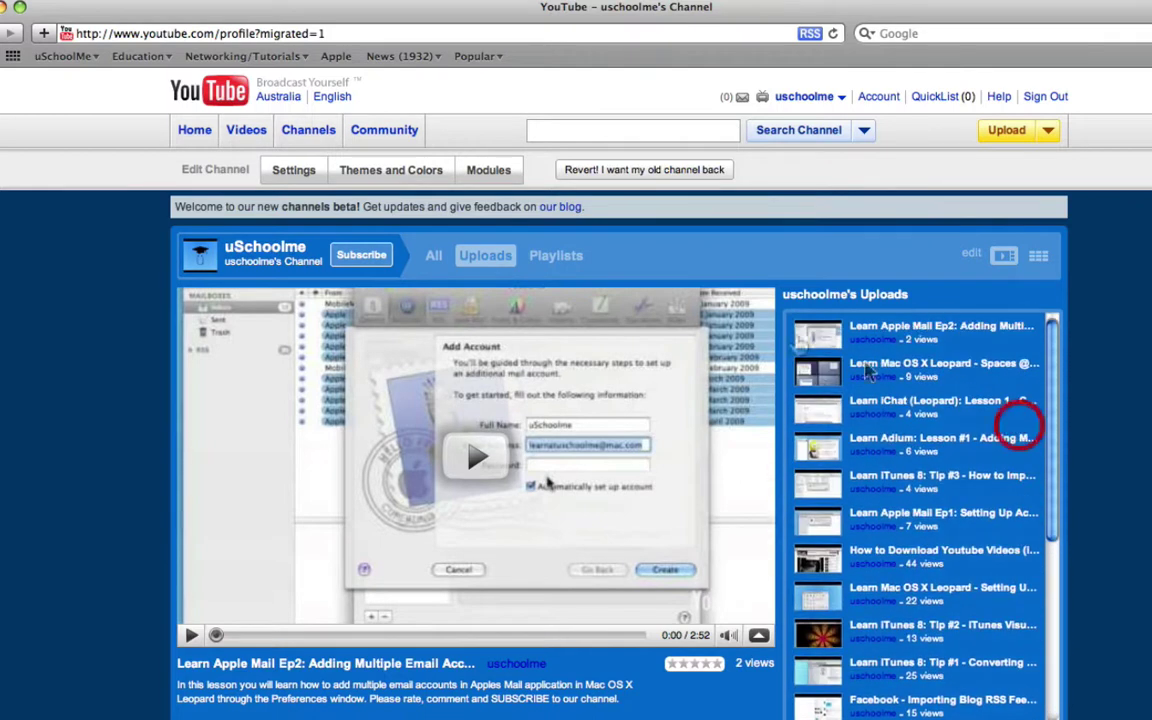
# - Switch Playlists to the full-width grid view, then show Uploads in that grid
pyautogui.click(563, 257)
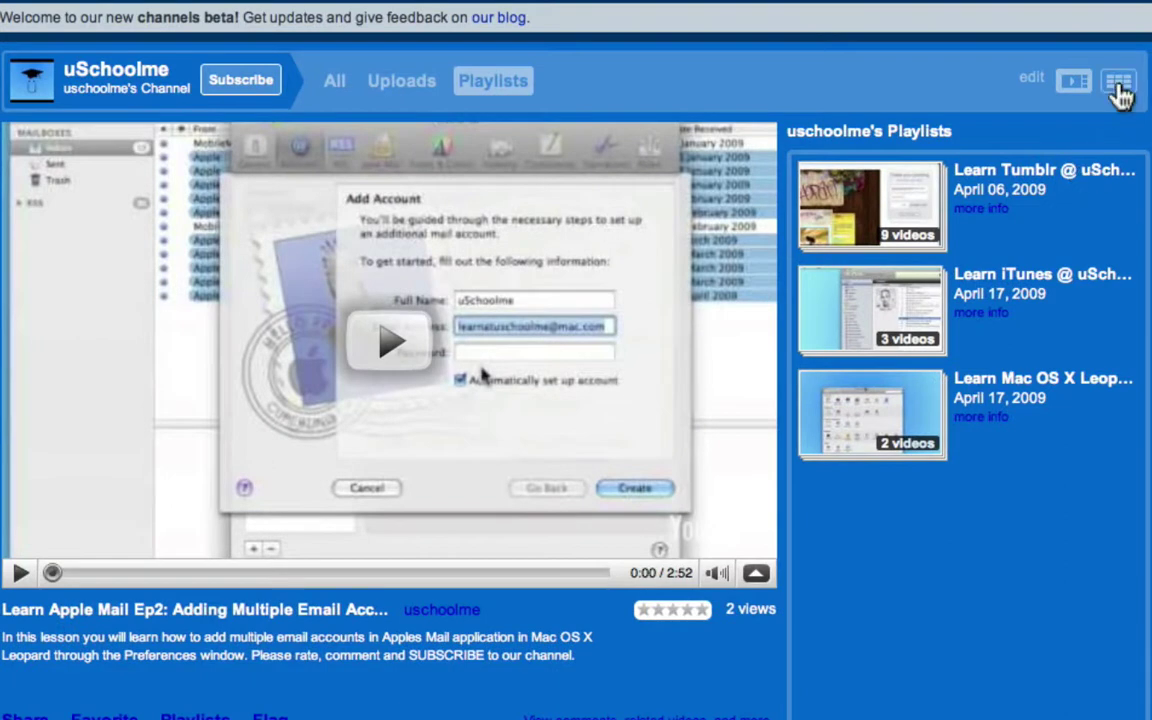
pyautogui.click(1119, 86)
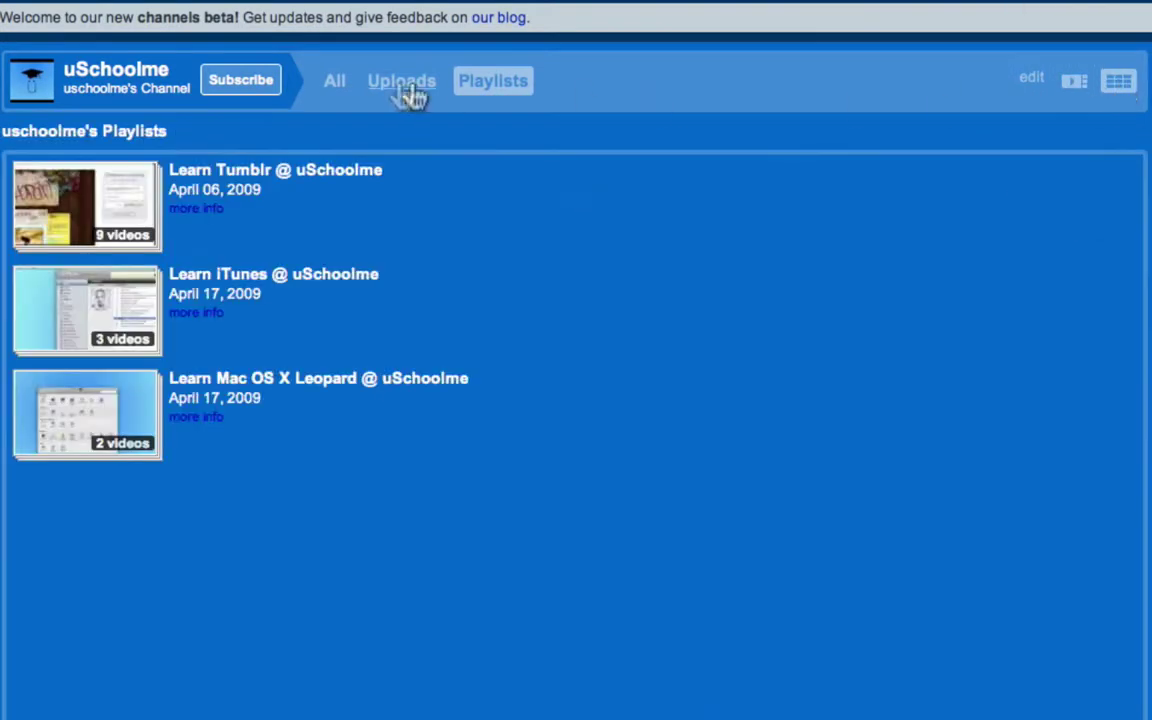
pyautogui.click(399, 88)
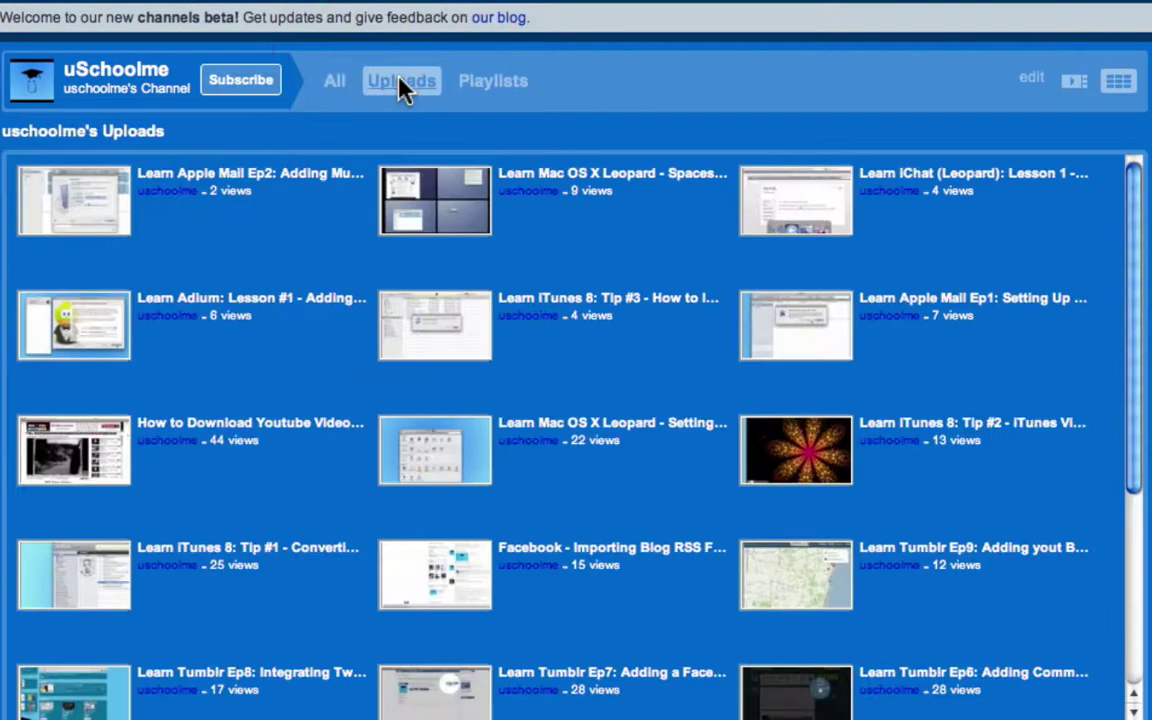
pyautogui.scroll(-5, 712, 430)
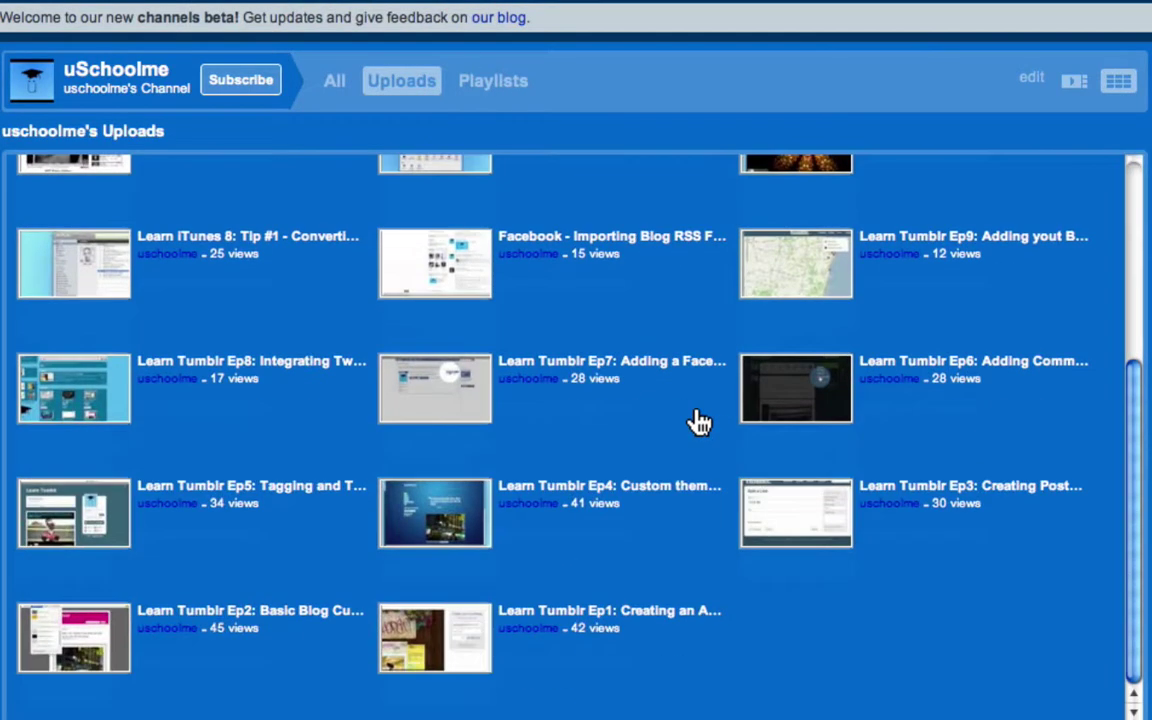
pyautogui.scroll(5, 699, 422)
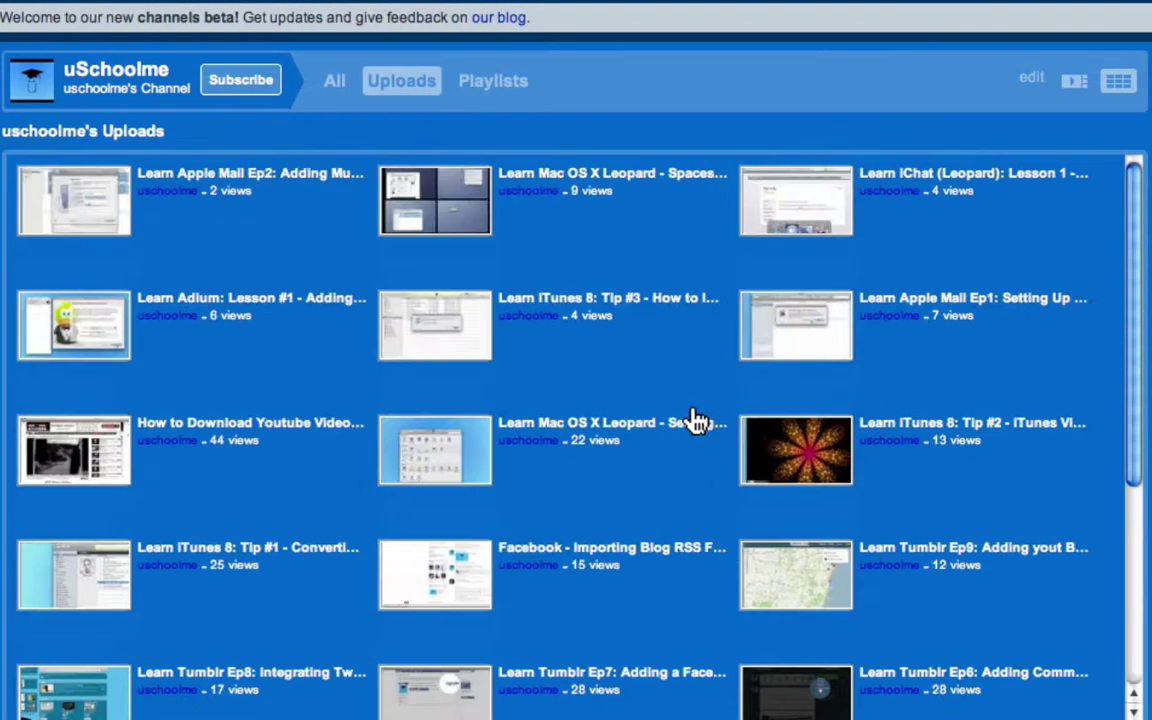
pyautogui.scroll(3, 699, 422)
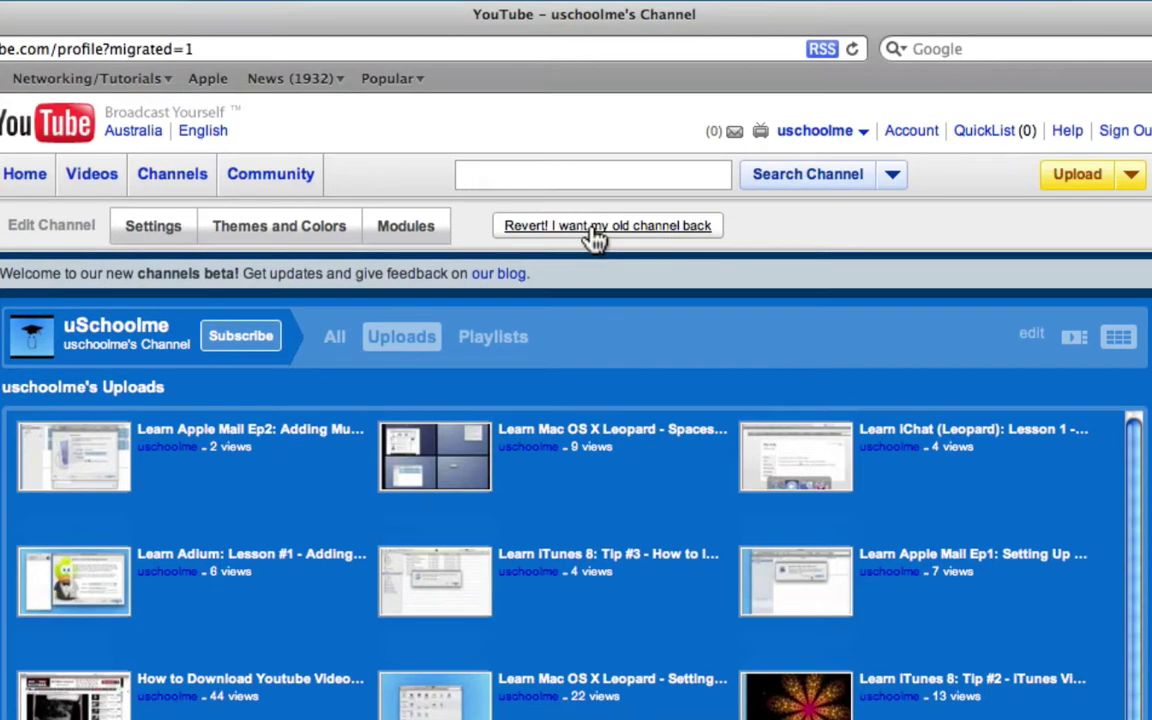
# - Revert the channel to its old design and confirm with OK
pyautogui.click(597, 238)
pyautogui.click(757, 422)
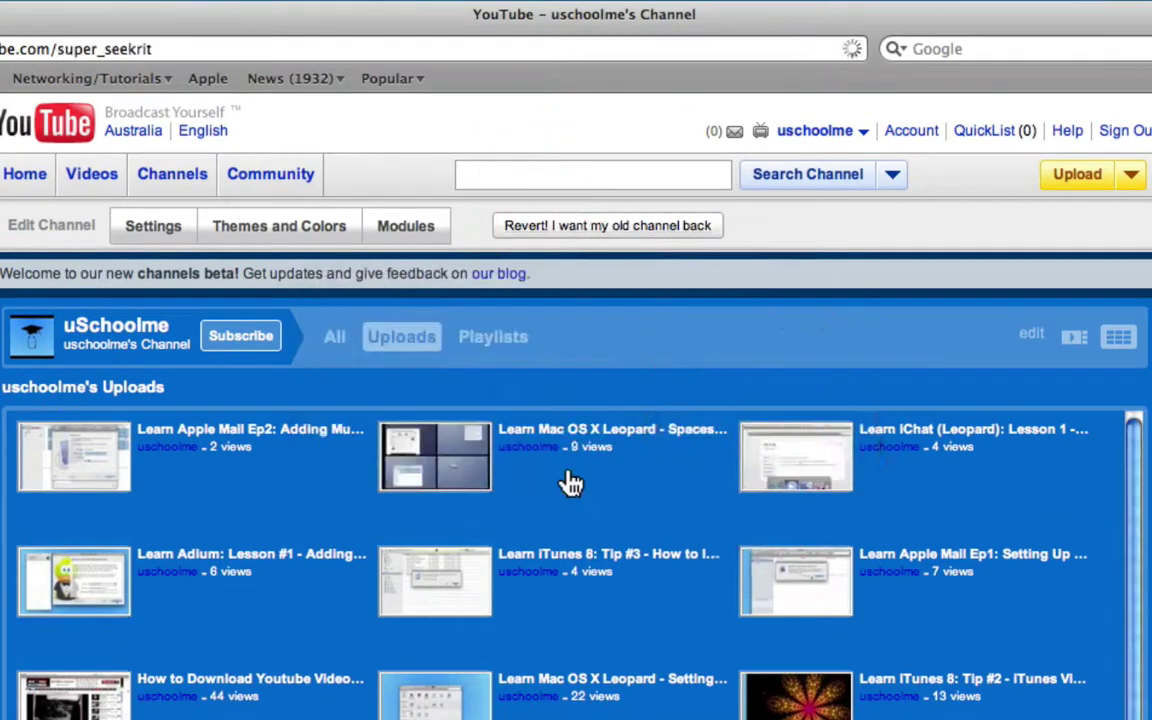